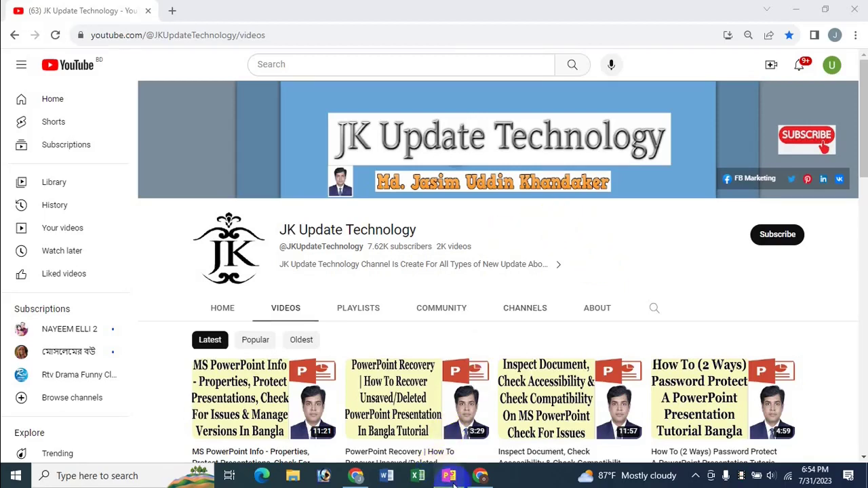
Switch to PowerPoint and display the Email options under File > Share.
click(448, 475)
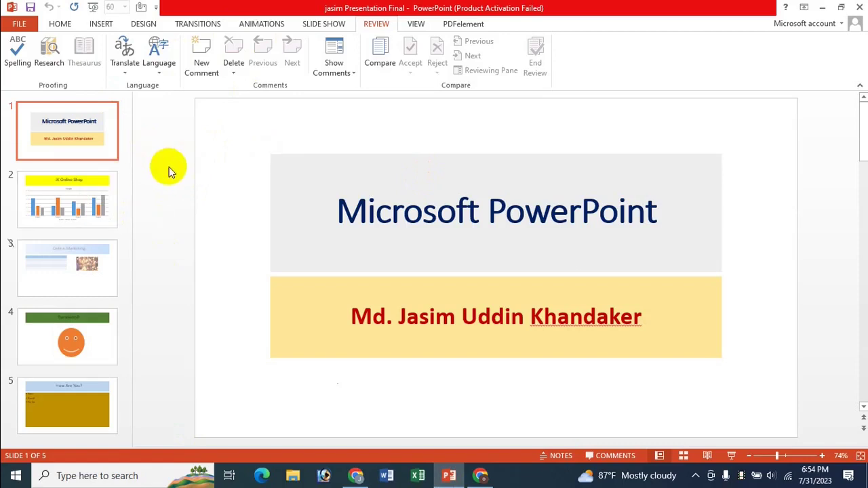
click(18, 25)
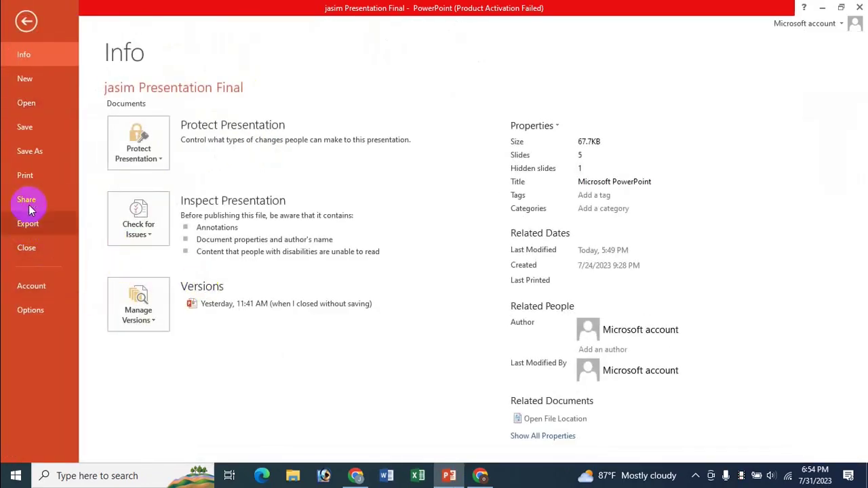
click(28, 207)
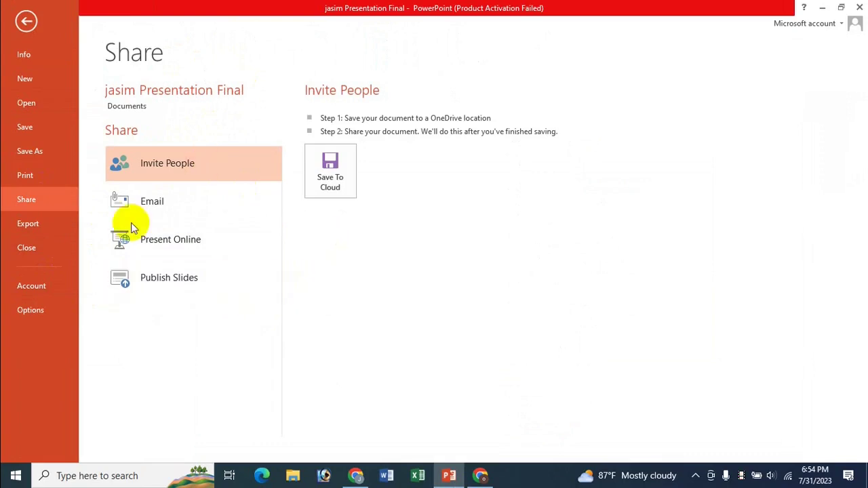
click(152, 202)
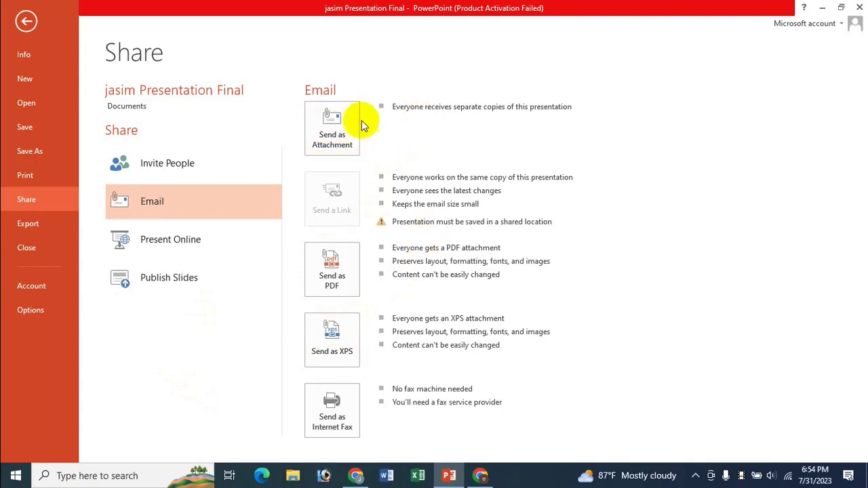
Send the presentation as a .pptx attachment, dismiss the activation prompt, and ready the To field.
click(332, 139)
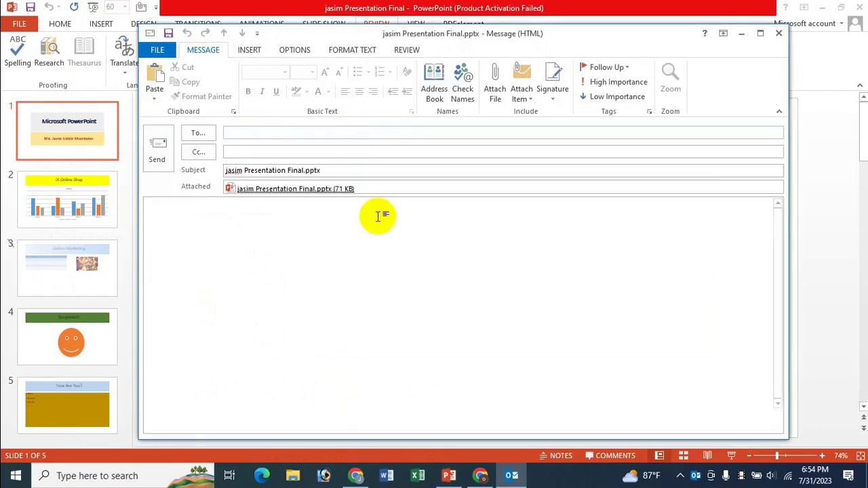
click(589, 360)
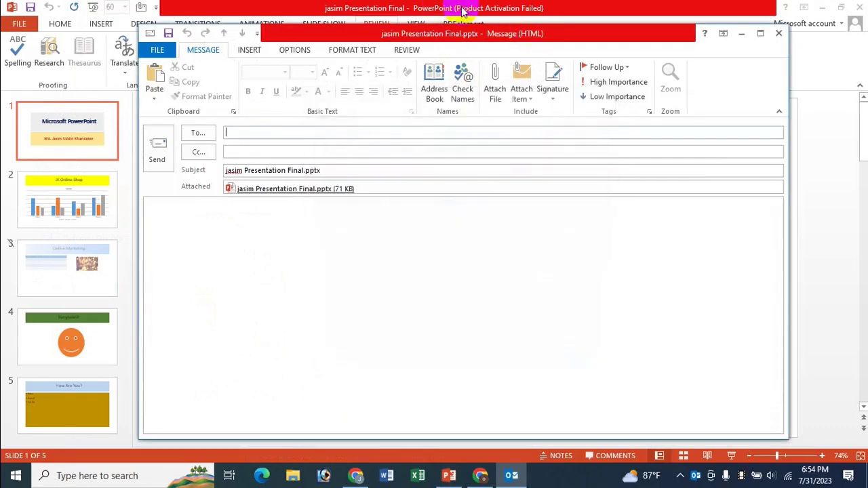
drag(452, 38, 441, 46)
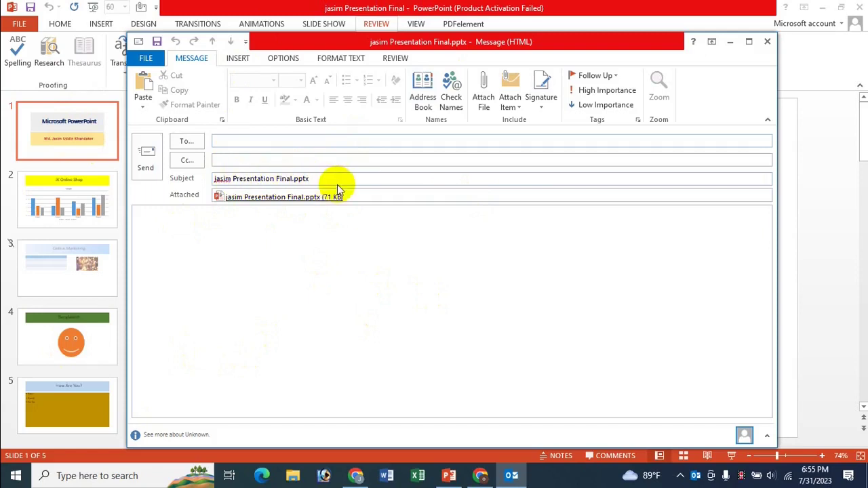
click(237, 142)
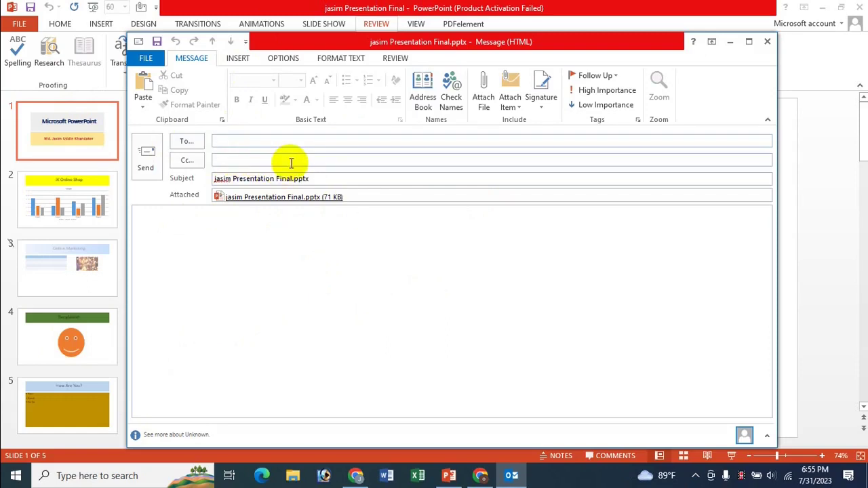
Write 'hello' as the first line of the message body.
click(193, 256)
text(Hu)
key(Return)
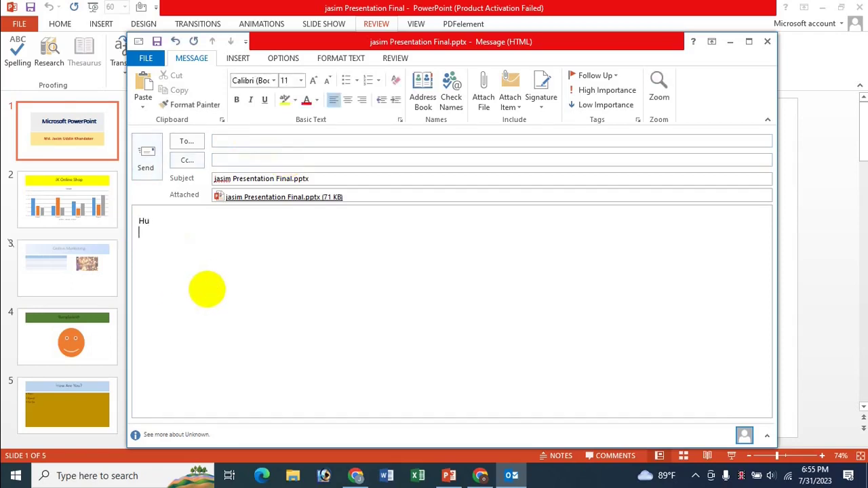
key(BackSpace)
Add filler lines 'dsfsd' and 'dsfsdfds', then close the draft without saving.
key(BackSpace)
key(BackSpace)
text(hello)
key(Return)
text(Dsf\ds\)
key(BackSpace)
key(BackSpace)
key(BackSpace)
key(BackSpace)
text(dsfsd)
key(Return)
text(dsfsdfds)
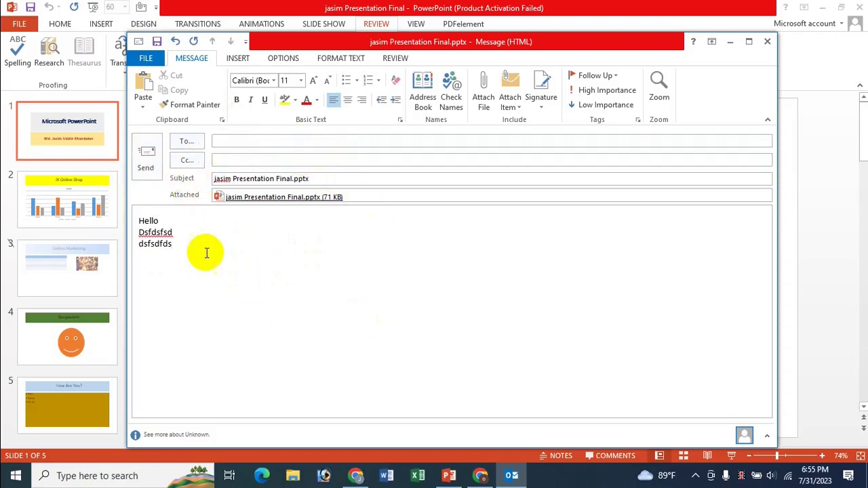
click(766, 41)
click(440, 273)
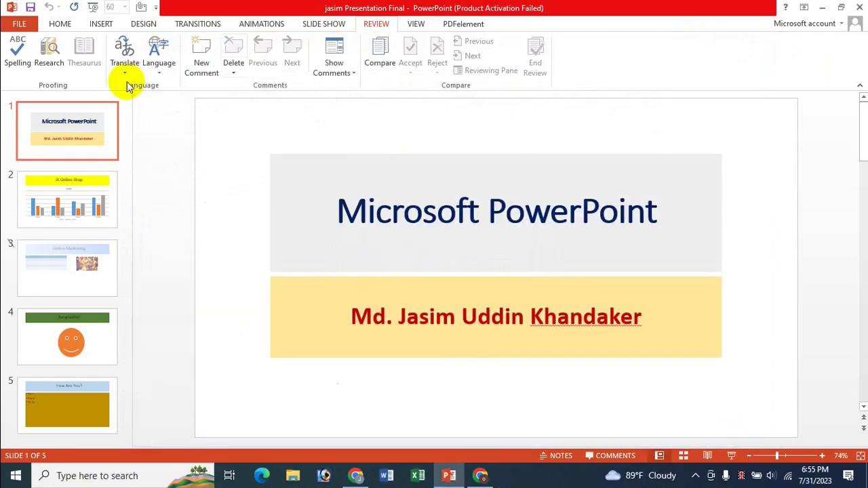
click(19, 23)
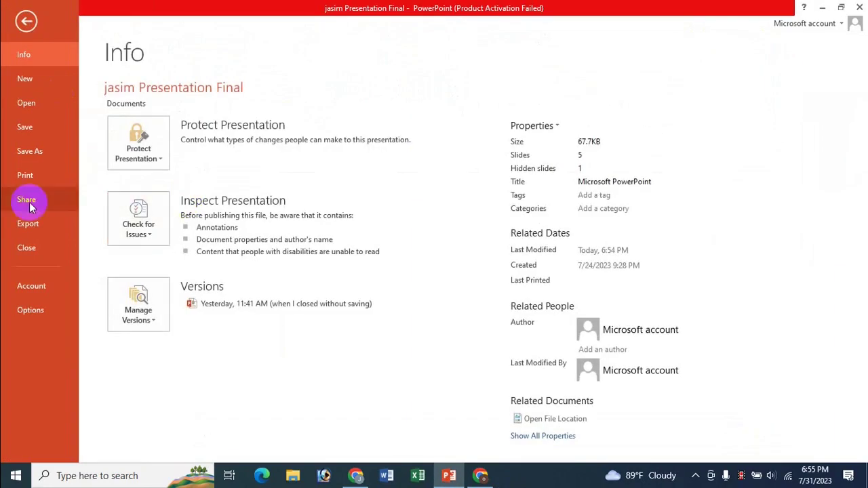
click(27, 200)
click(171, 211)
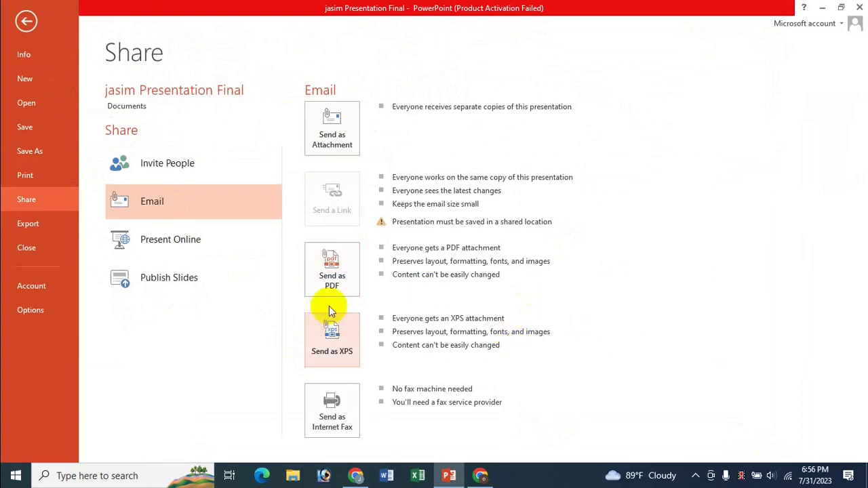
click(330, 281)
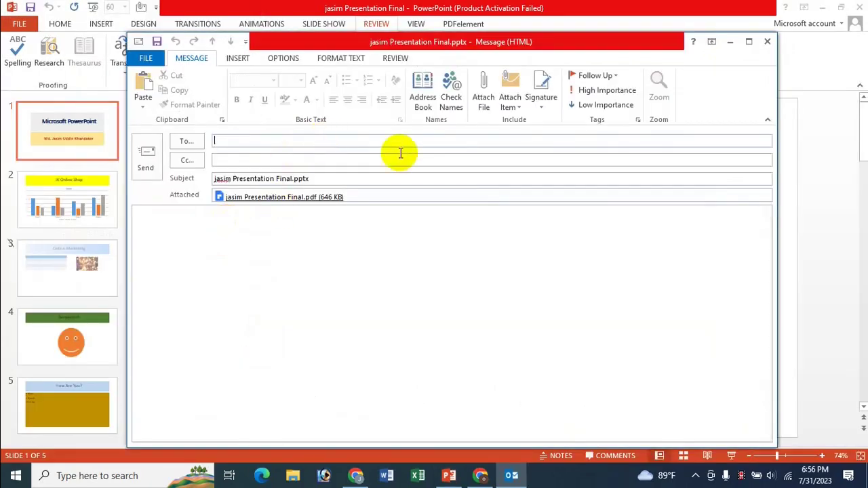
click(577, 368)
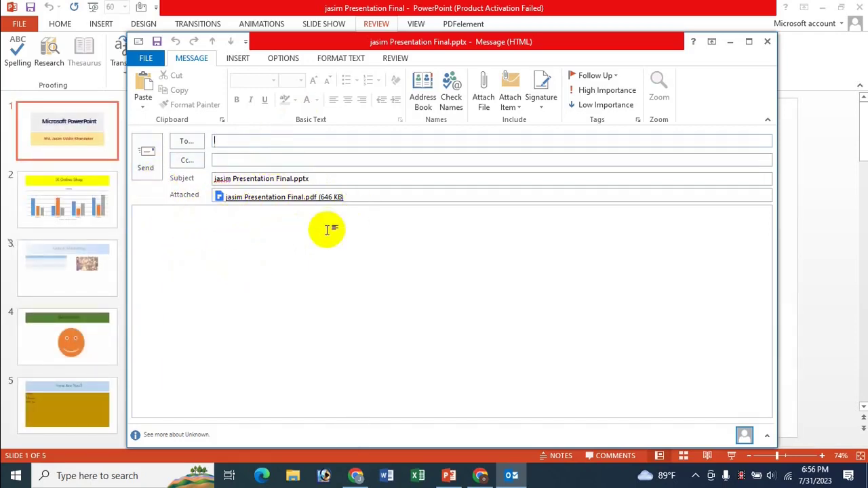
Close the PDF draft and return to the Email sharing options.
click(767, 42)
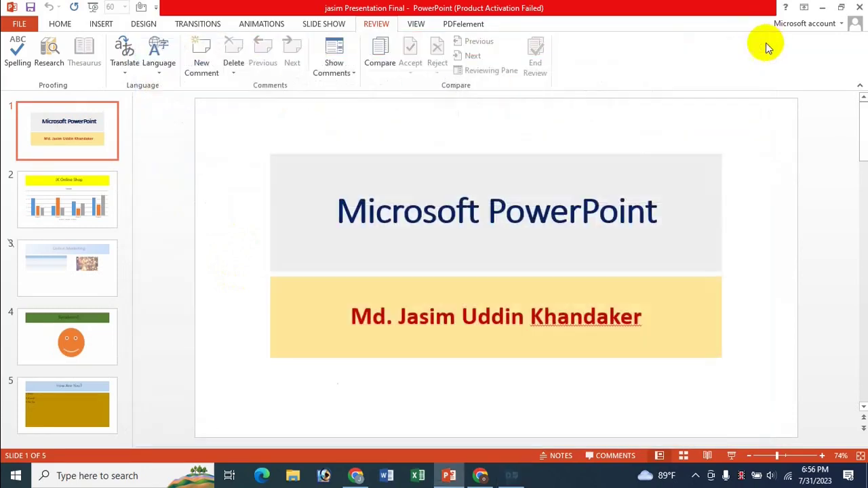
click(19, 24)
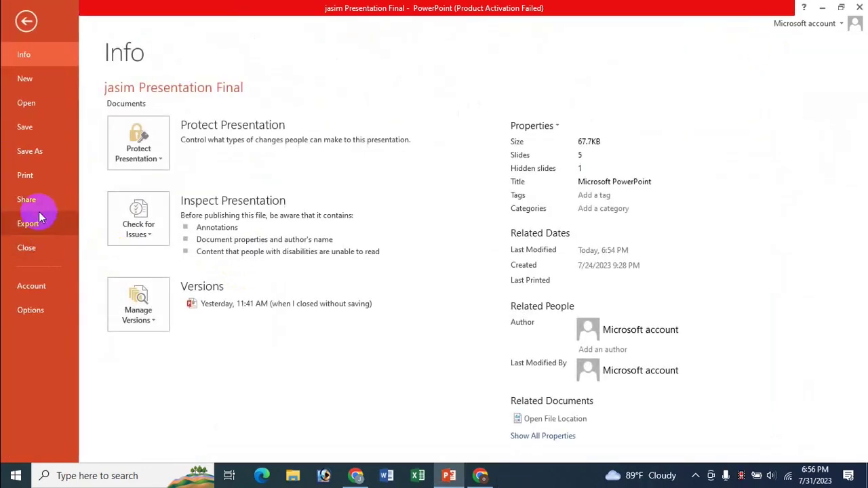
click(38, 202)
click(185, 200)
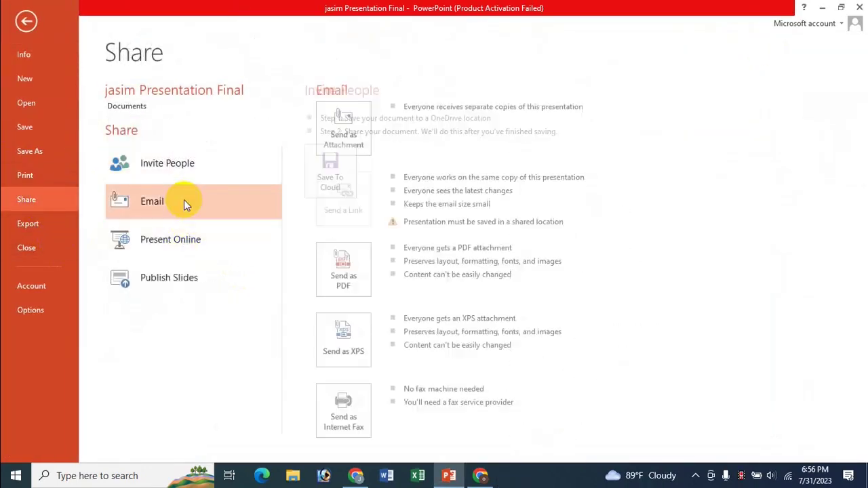
Send the presentation as an XPS attachment, reposition the message window, then close it.
click(338, 349)
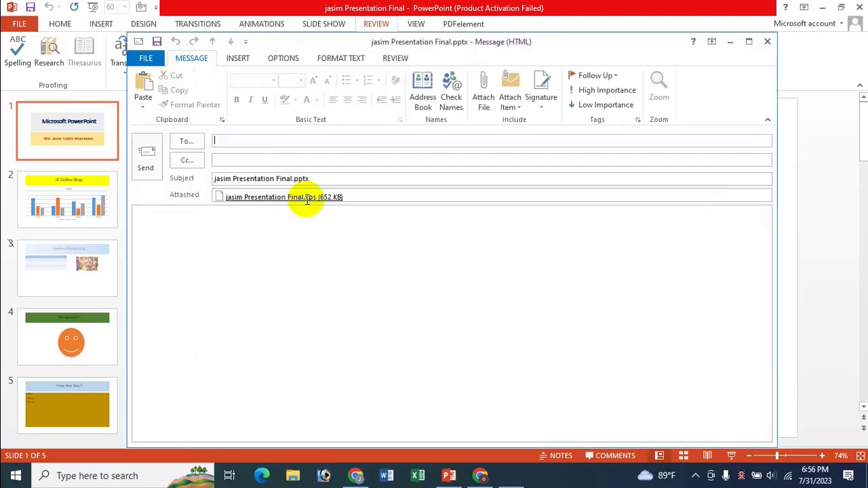
click(581, 368)
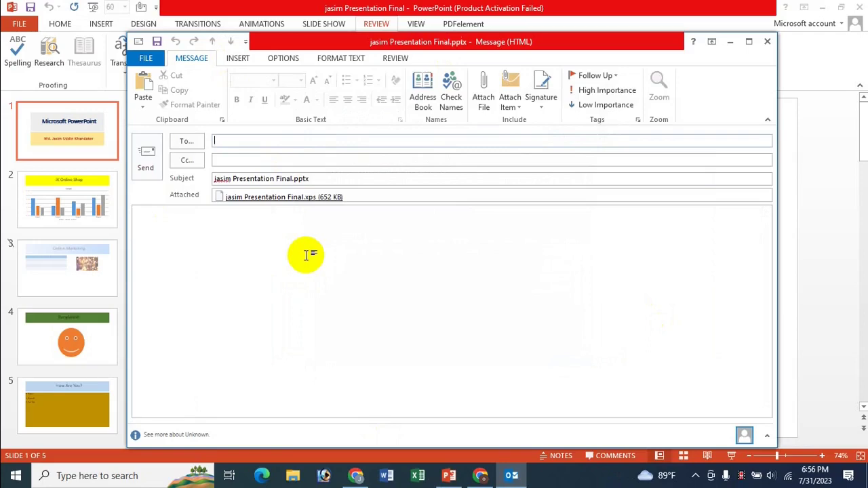
click(429, 55)
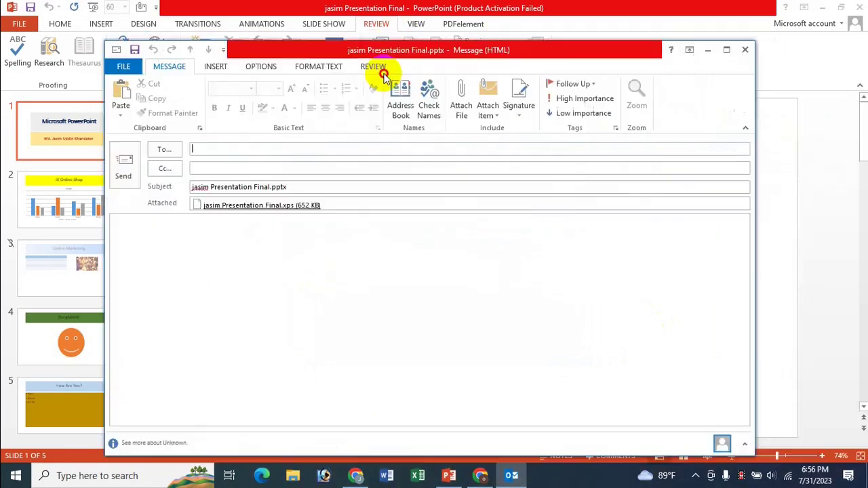
drag(428, 56, 404, 89)
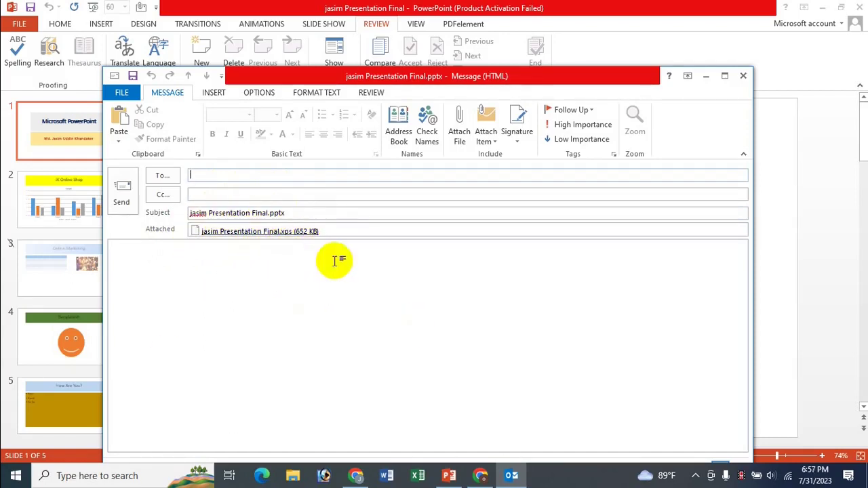
click(213, 296)
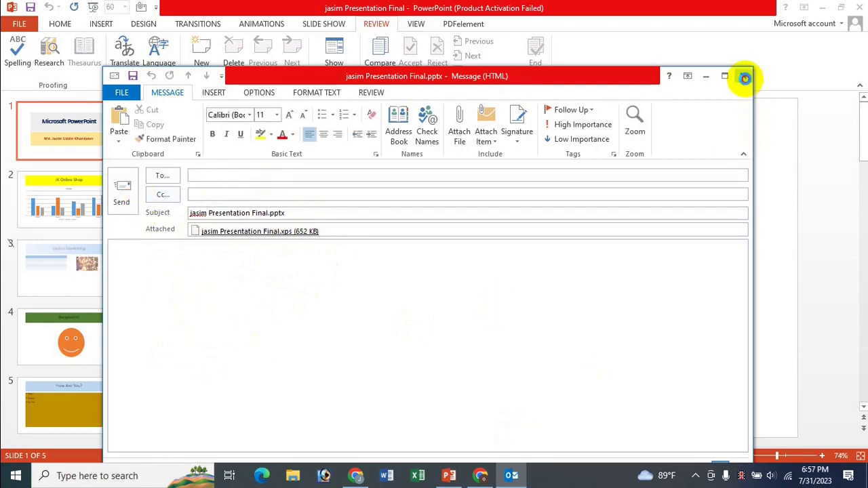
click(743, 76)
Reopen File > Share > Email to list the email sharing options again.
click(21, 27)
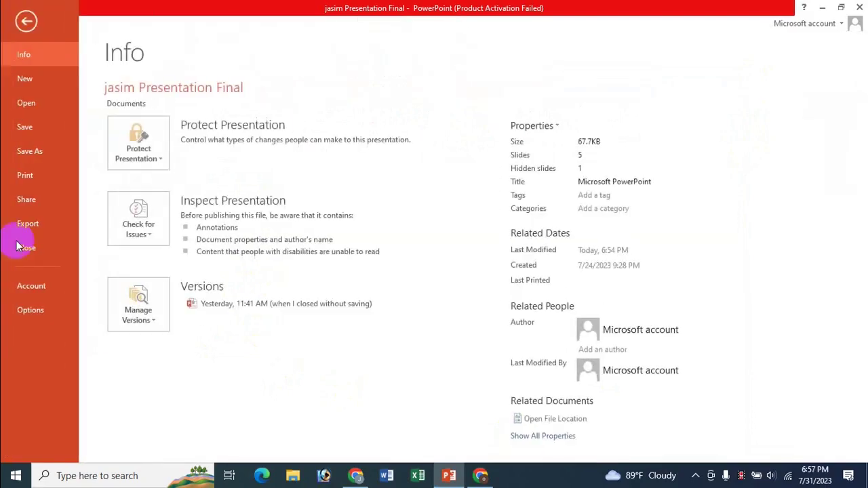
click(30, 199)
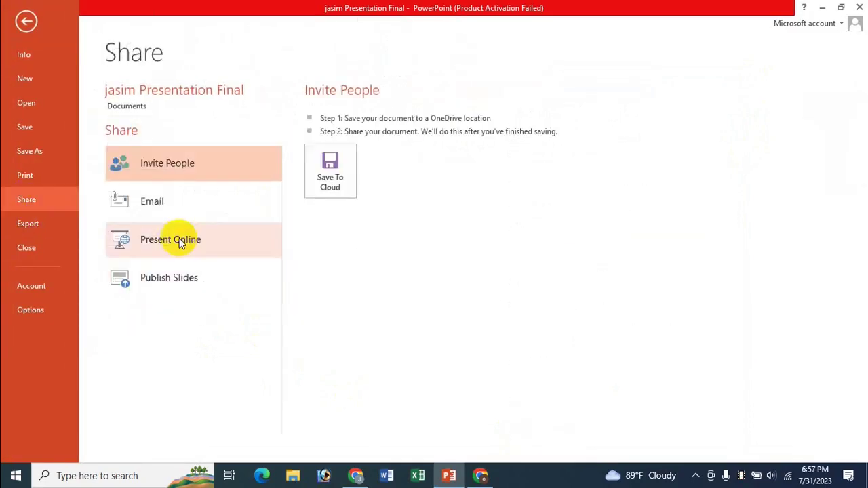
click(157, 201)
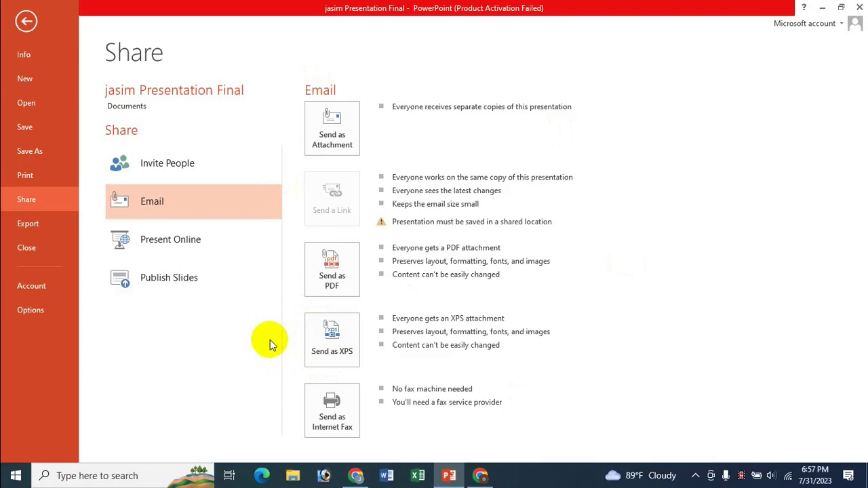
click(356, 475)
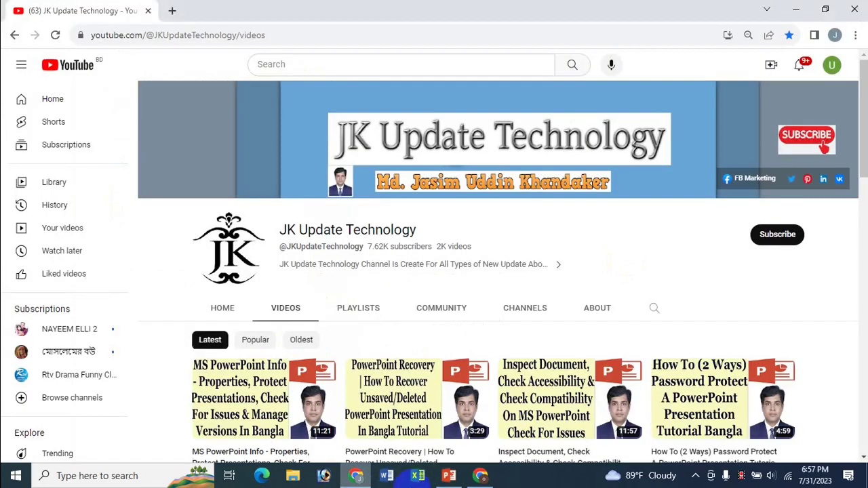